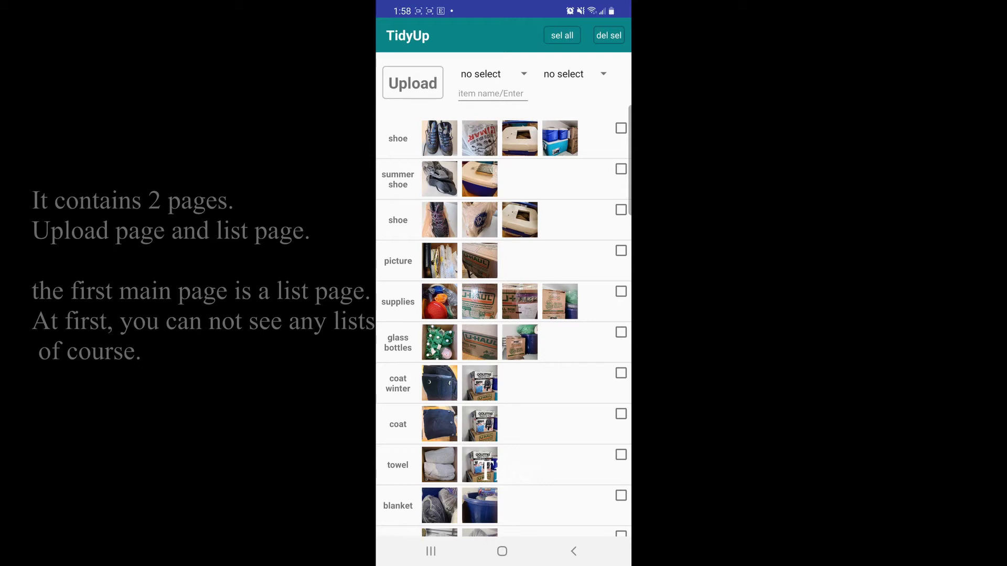
- Start a new item upload and choose 'supplies' as the sub category
click(412, 83)
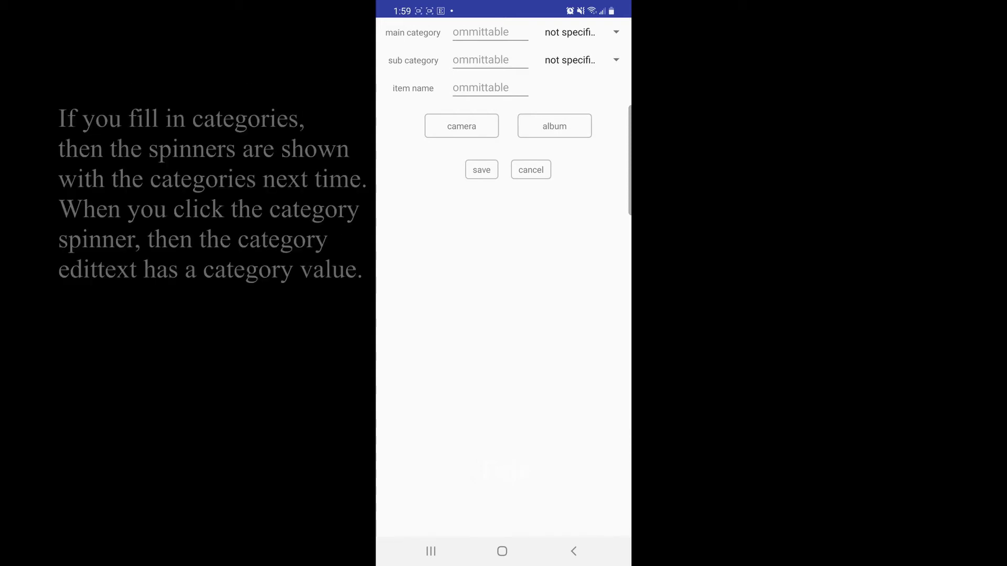
click(581, 60)
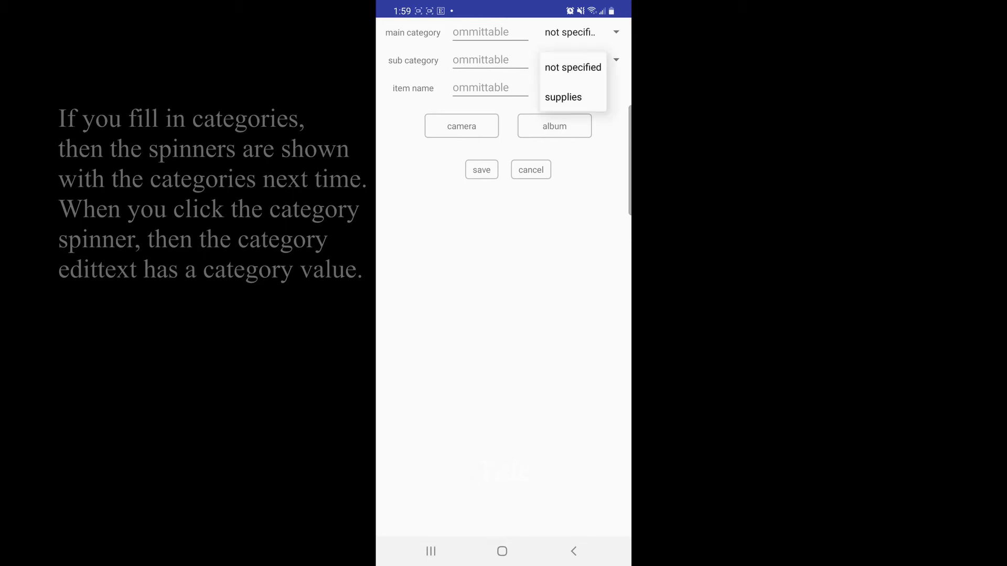
click(564, 97)
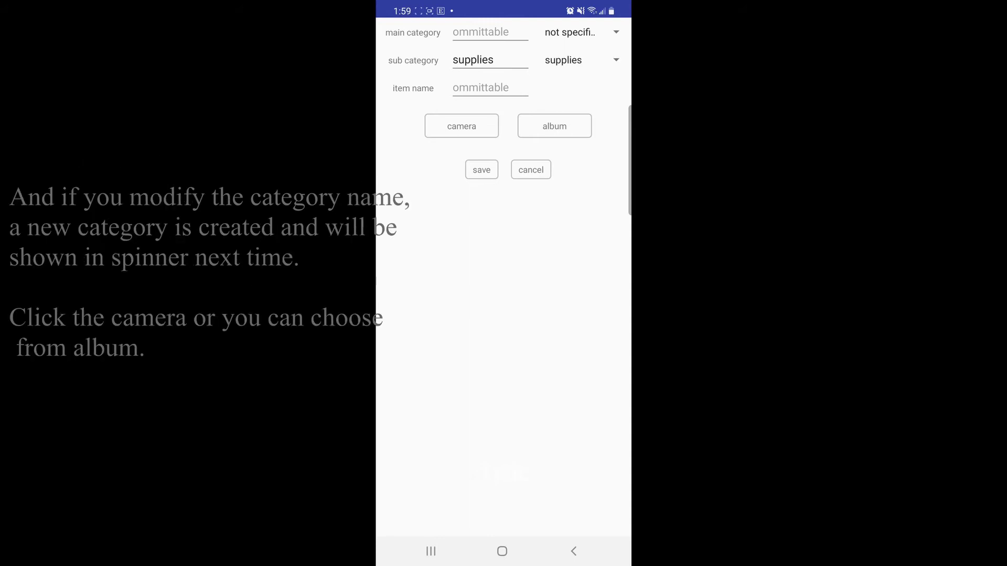
text(asd)
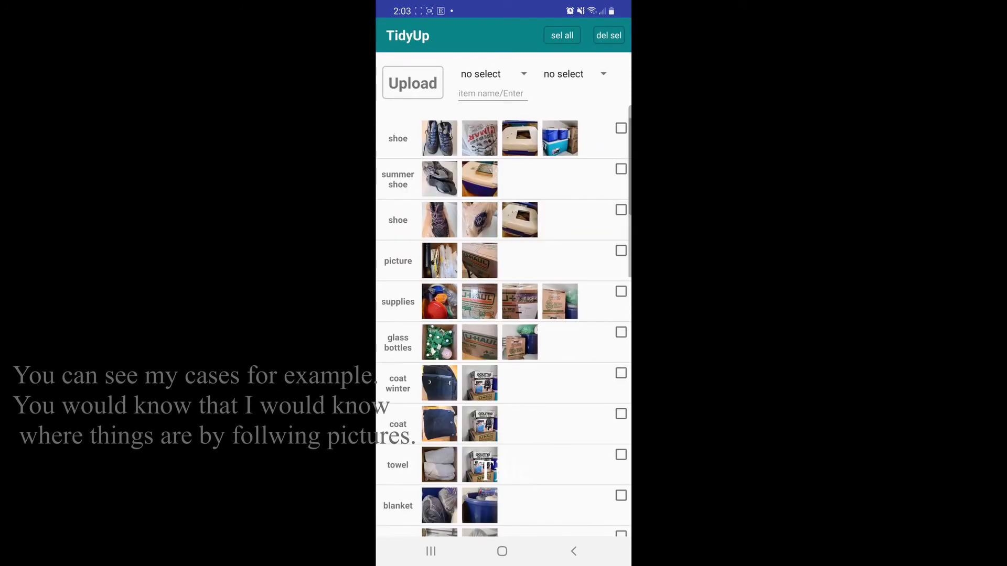
scroll(503, 328, down, 3)
scroll(504, 327, up, 1)
scroll(503, 328, up, 1)
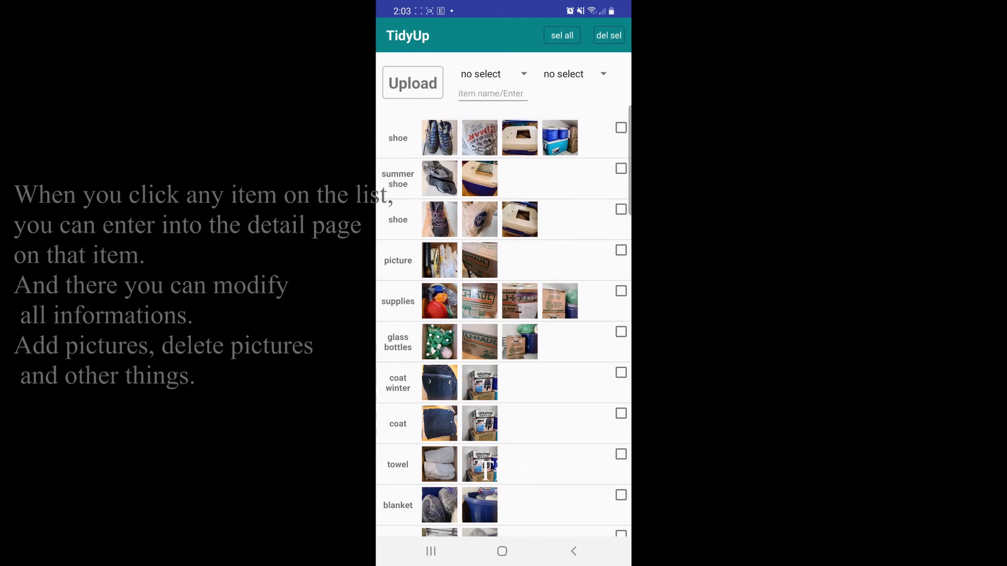
- Preview the supplies item's details from the main list
click(397, 302)
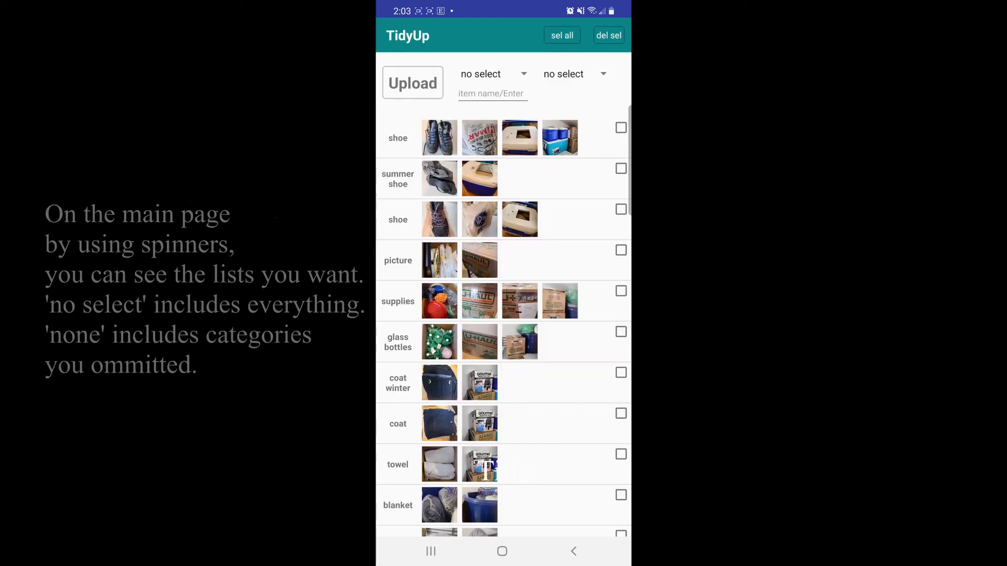
click(491, 73)
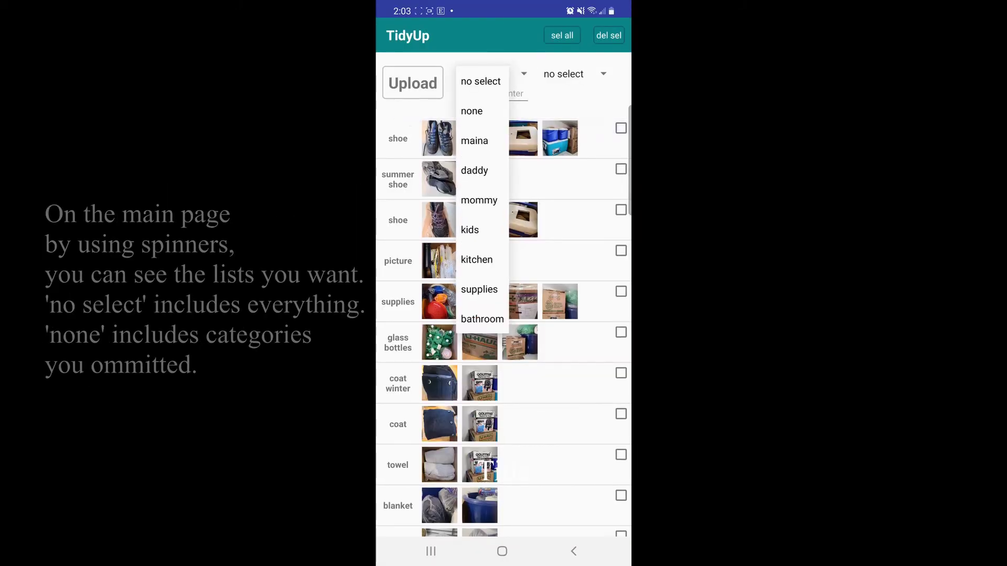
click(479, 200)
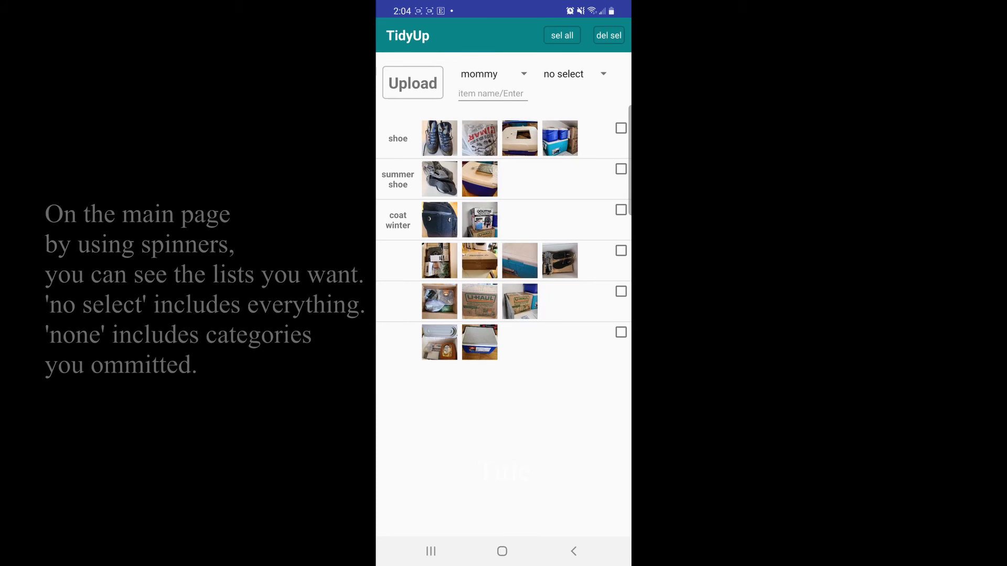
click(575, 73)
click(492, 73)
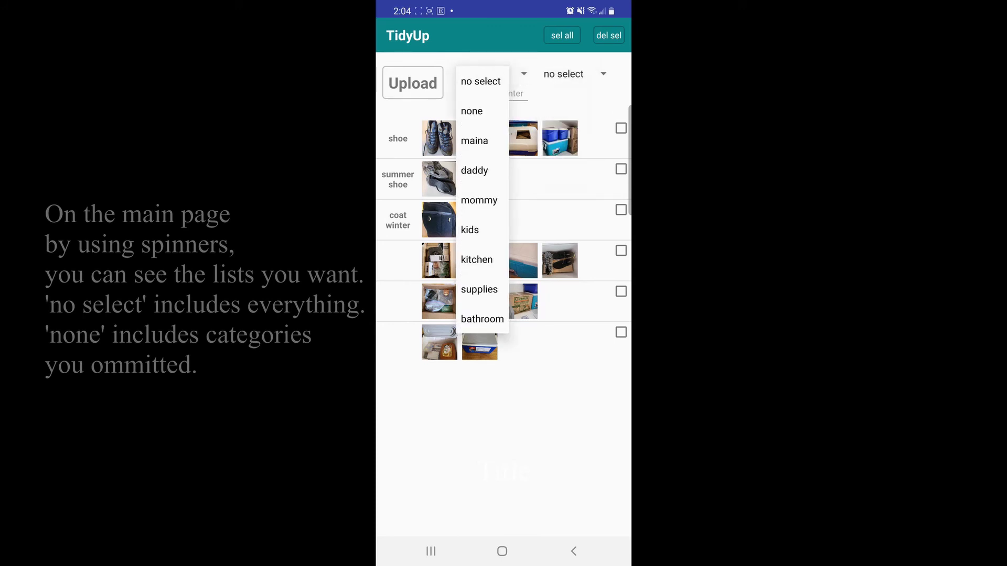
click(574, 73)
click(562, 110)
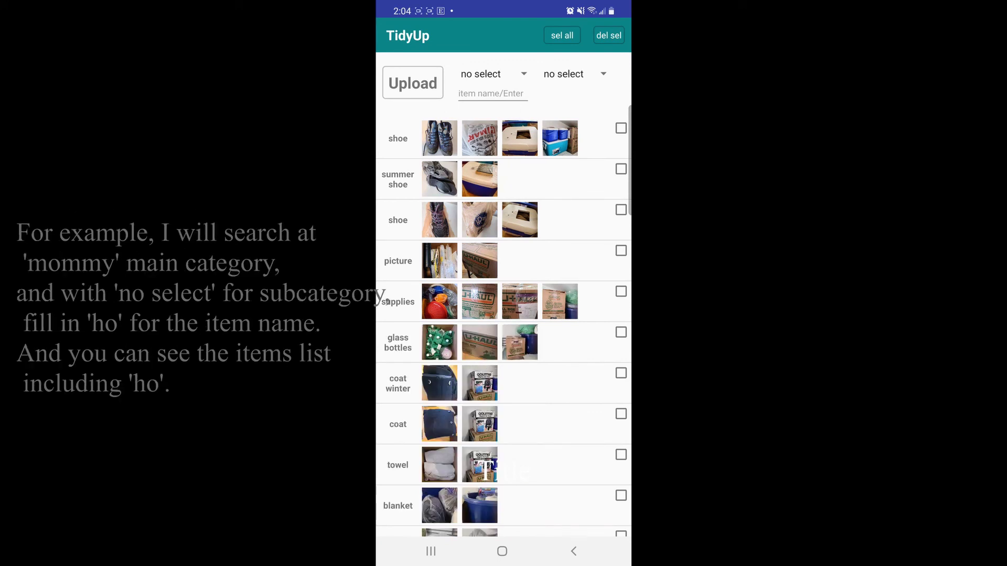
- Filter the list to the 'mommy' main category and focus the item name search
click(491, 73)
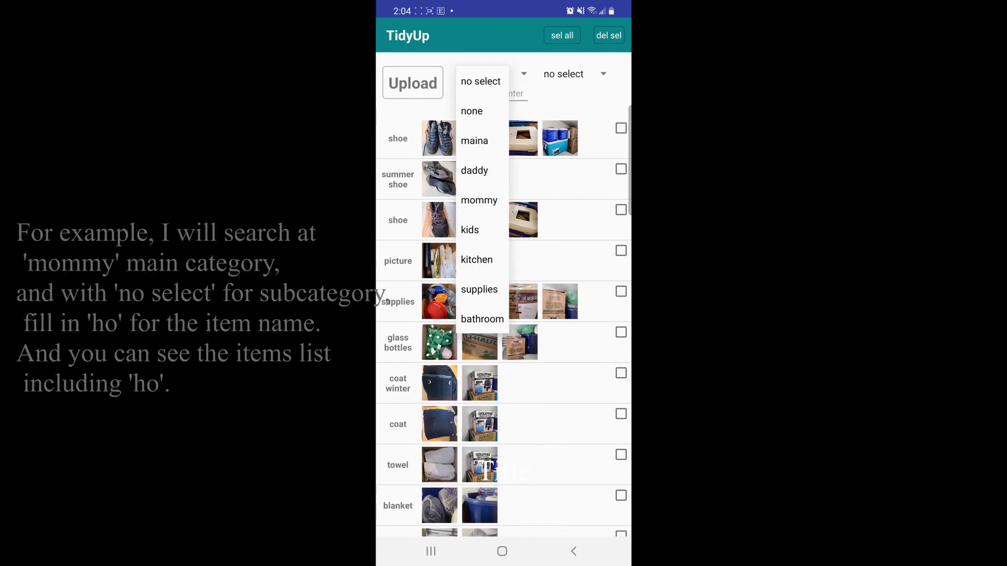
click(479, 200)
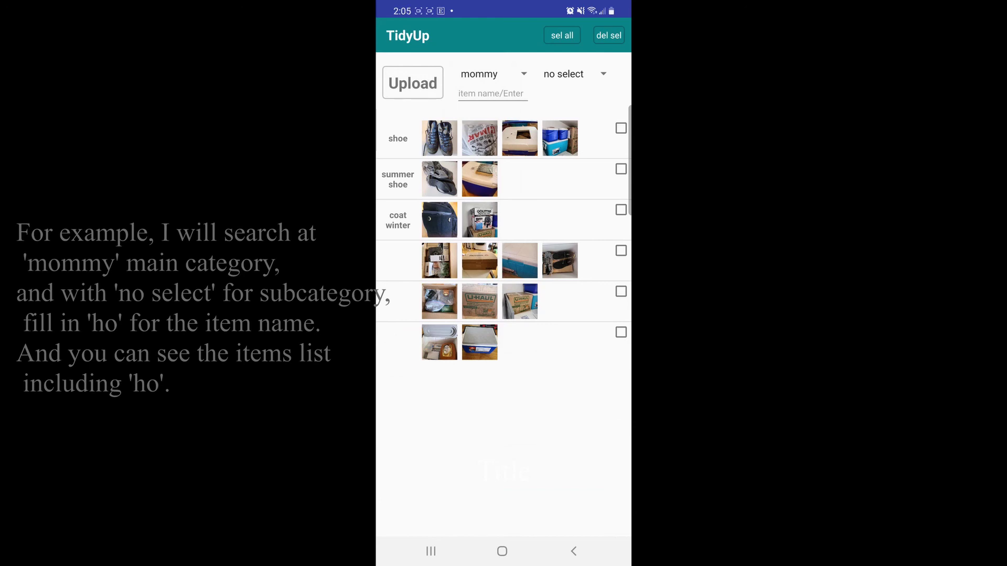
click(491, 93)
text(ho)
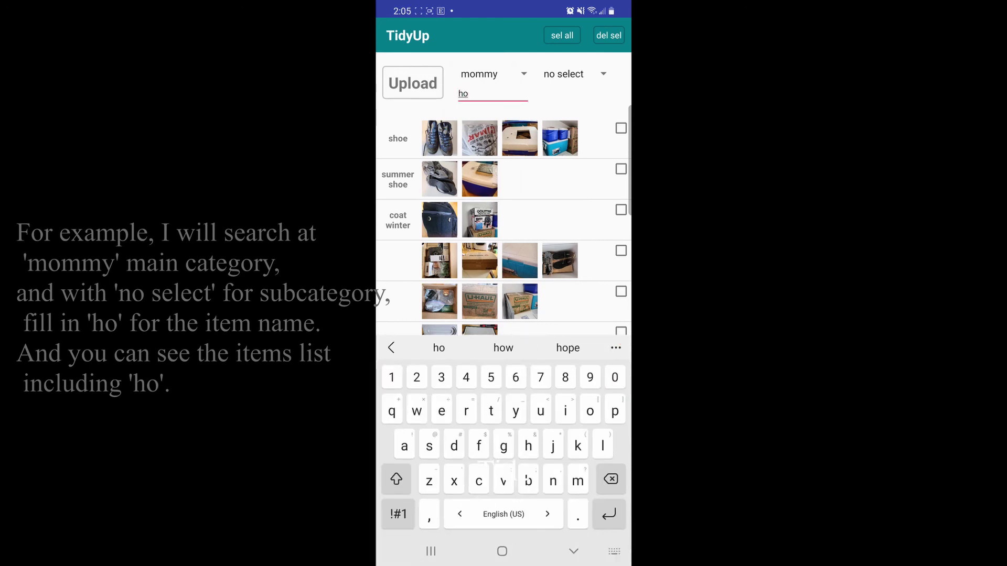